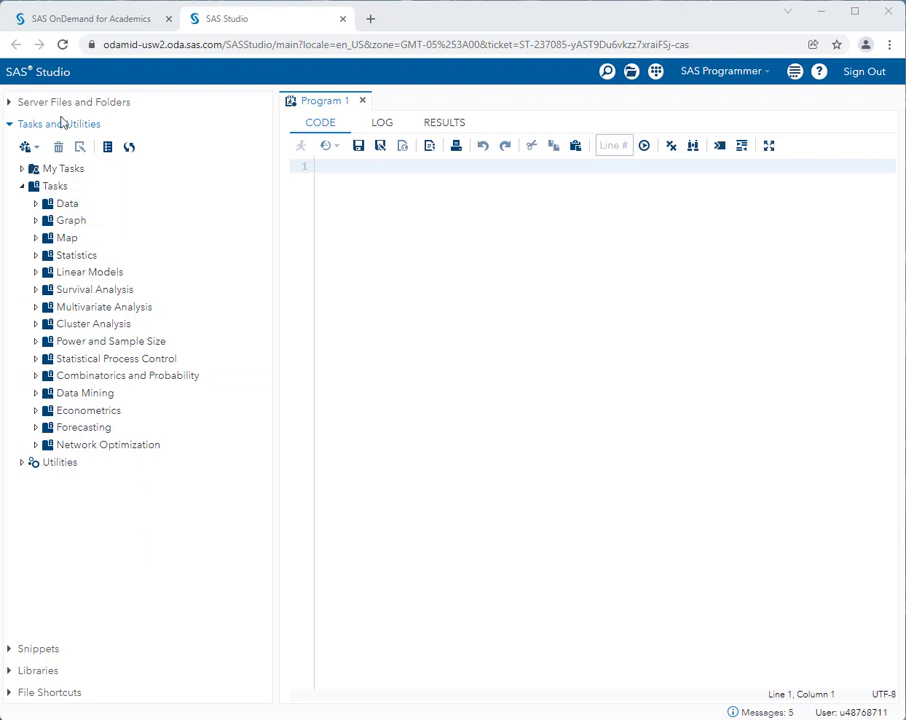
# Expand the Graph category in the Tasks list
pyautogui.click(36, 220)
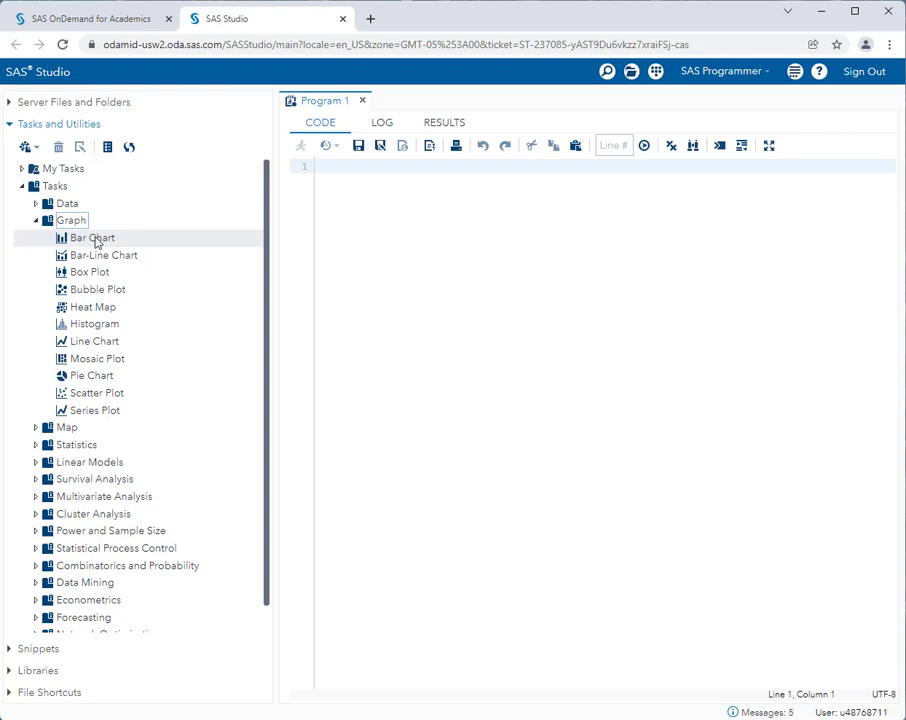
# Open a new Bar Chart task on SASHELP.CARS and maximize its view
pyautogui.doubleClick(92, 238)
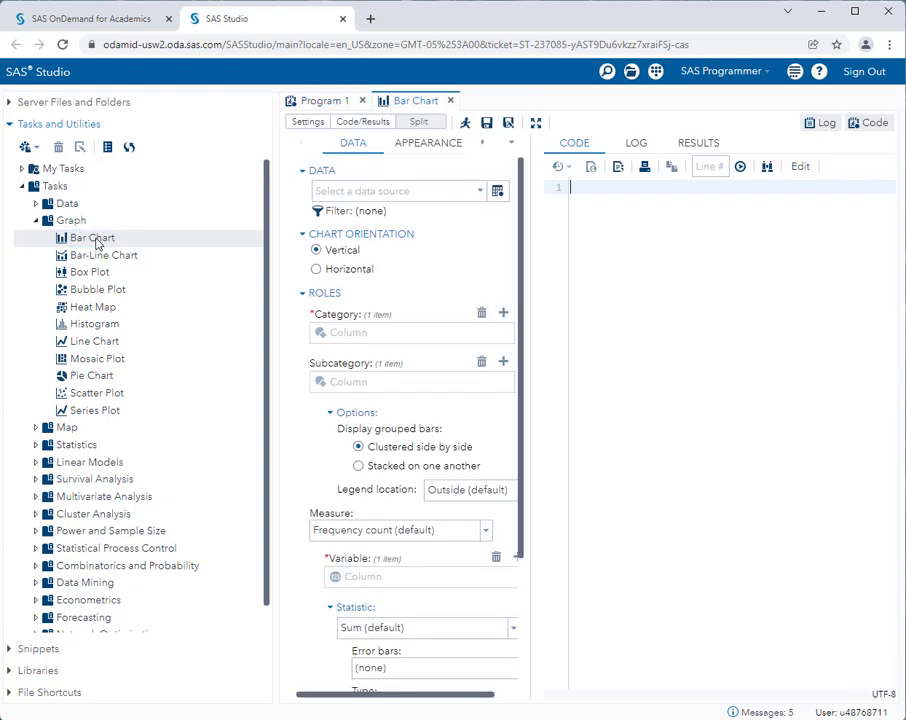
pyautogui.click(536, 122)
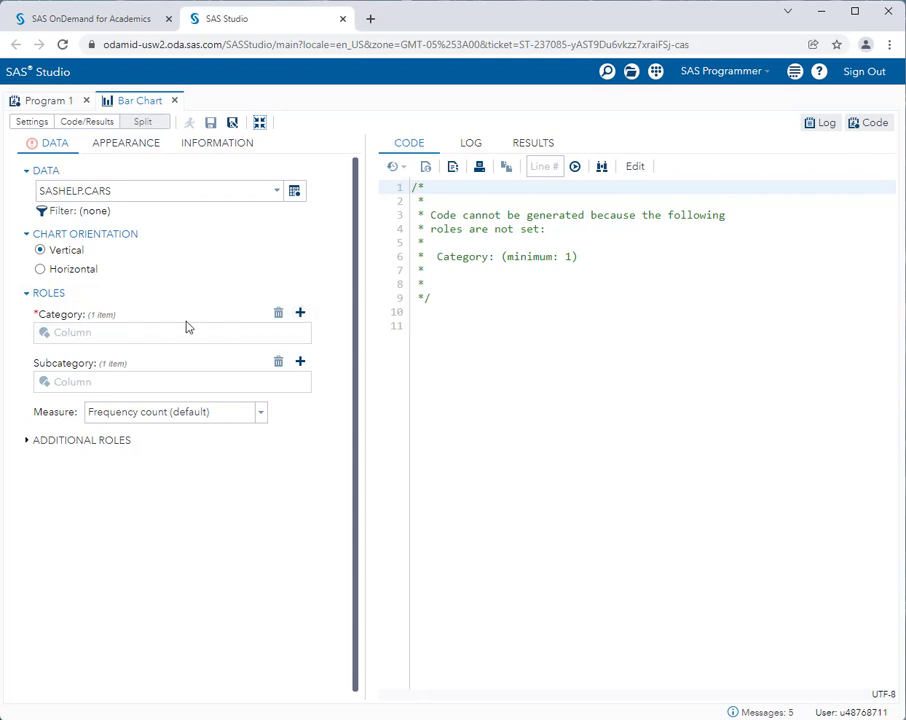
# Assign the Type column to the Category role, generating the vbar Type code
pyautogui.click(301, 314)
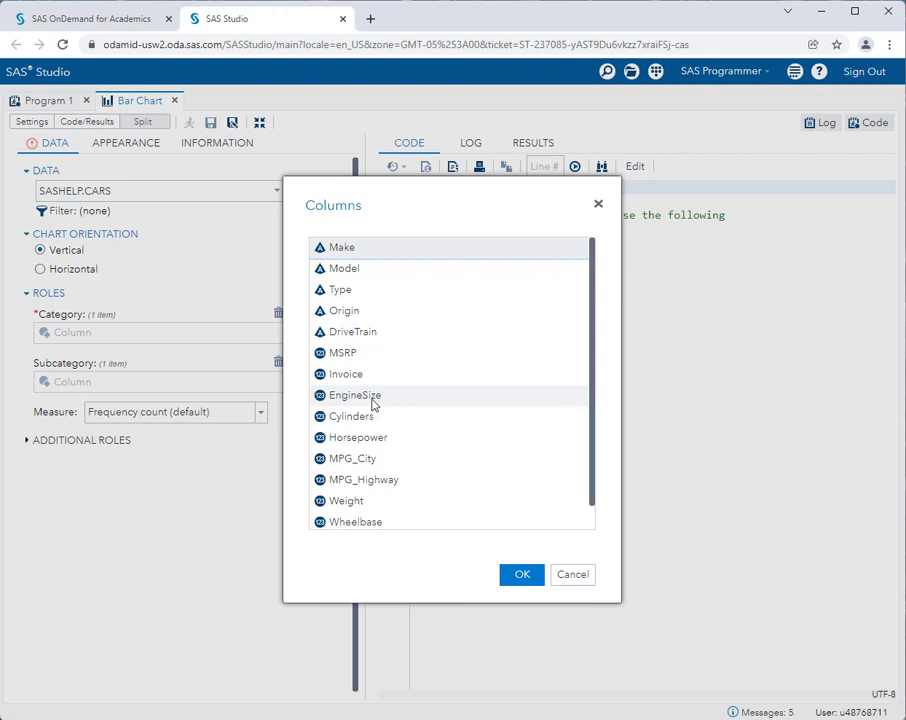
pyautogui.click(338, 291)
pyautogui.click(522, 574)
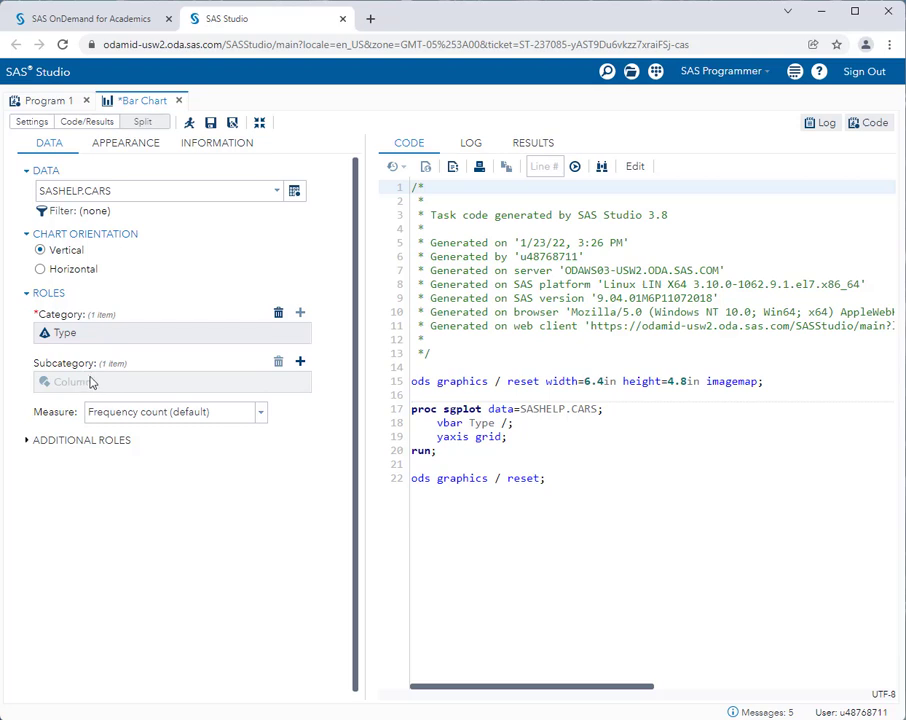
pyautogui.click(177, 415)
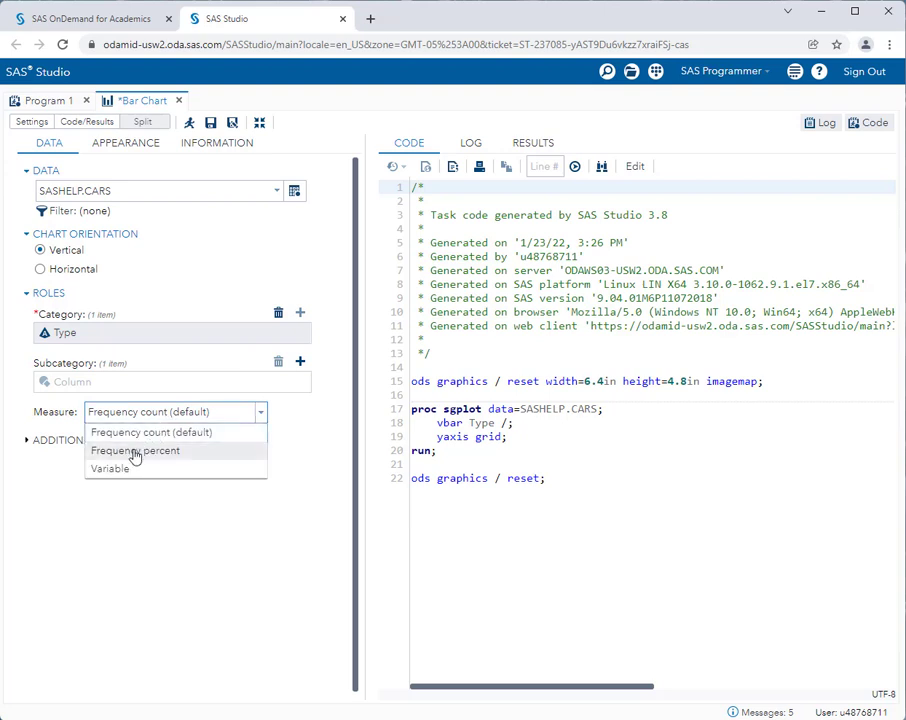
pyautogui.click(265, 424)
pyautogui.click(25, 442)
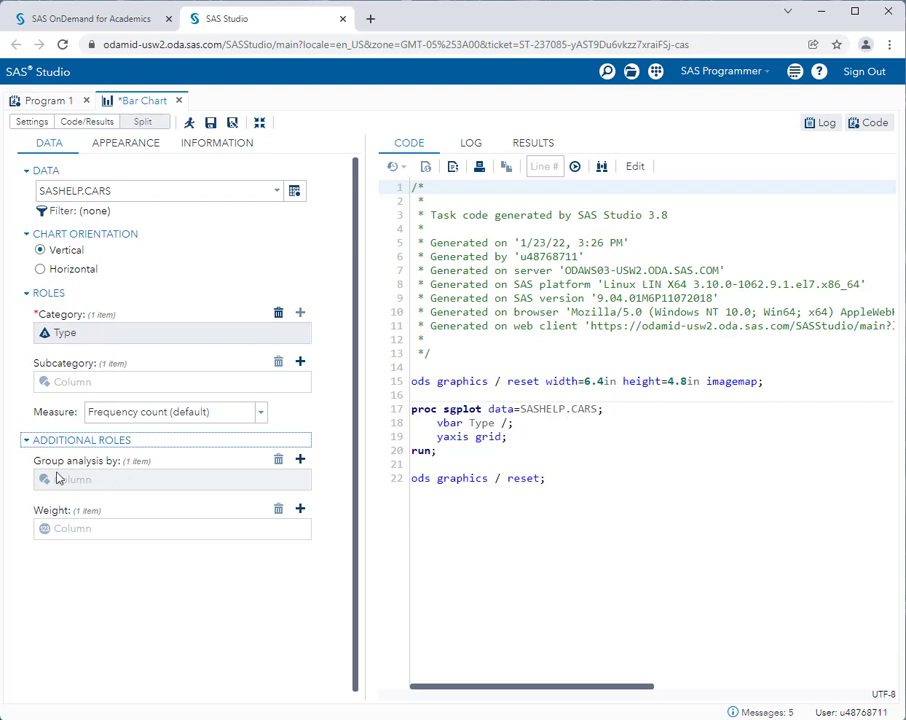
pyautogui.click(24, 443)
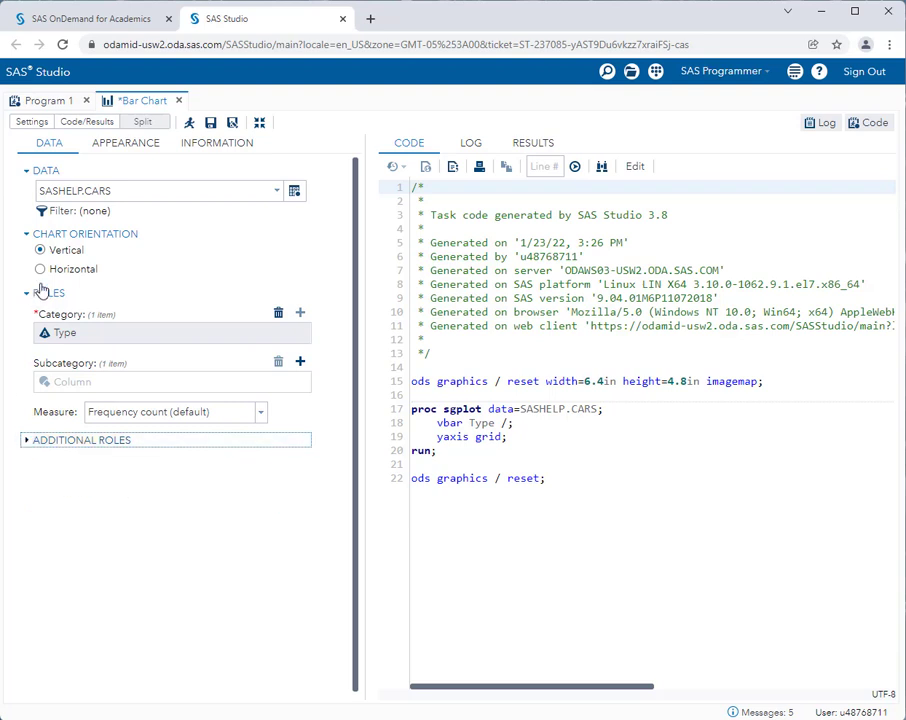
pyautogui.click(111, 146)
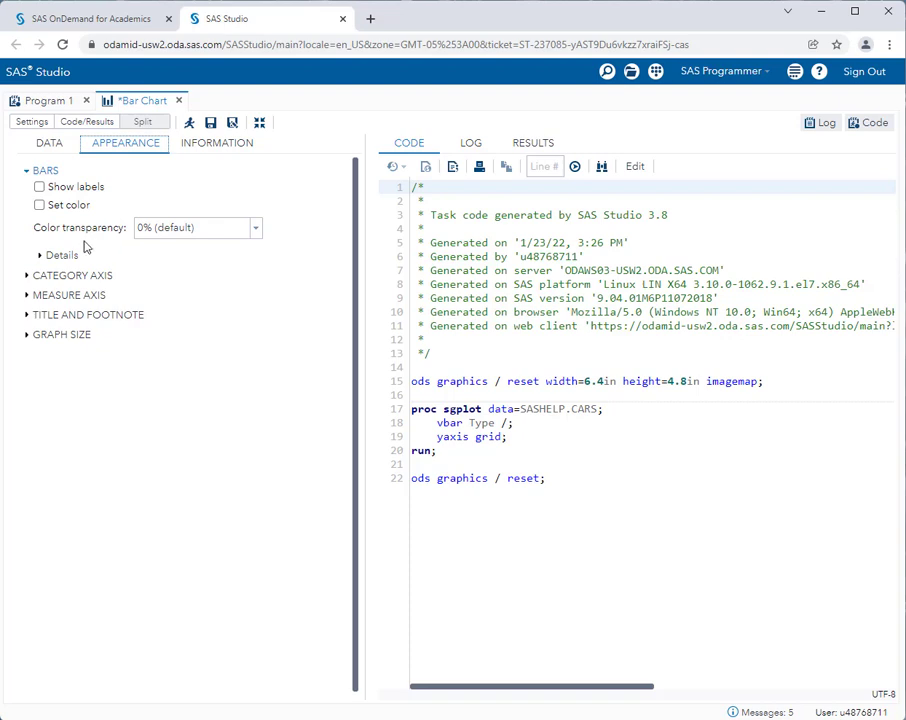
# Run the task to draw the frequency bar chart of car Type
pyautogui.click(50, 142)
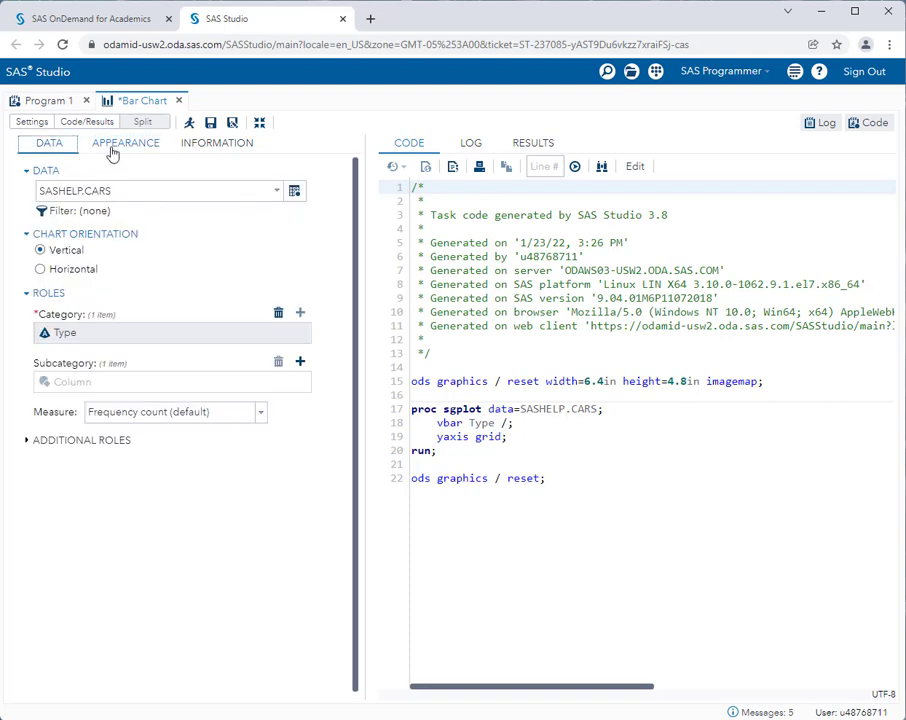
pyautogui.click(189, 122)
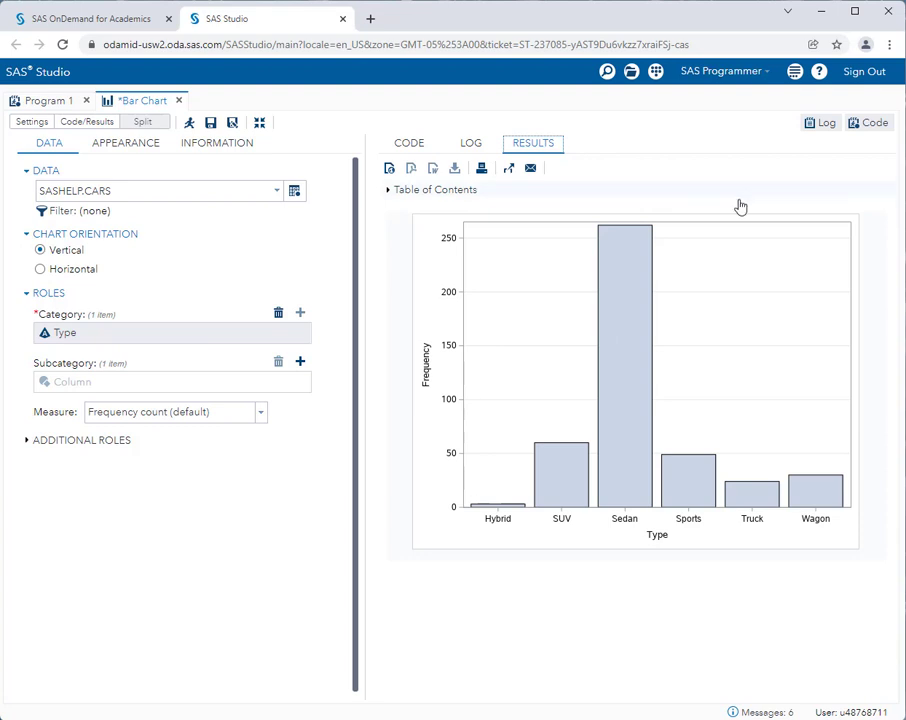
# Assign DriveTrain to the Subcategory role and rerun the bar chart
pyautogui.moveTo(628, 277)
pyautogui.moveTo(491, 511)
pyautogui.click(300, 366)
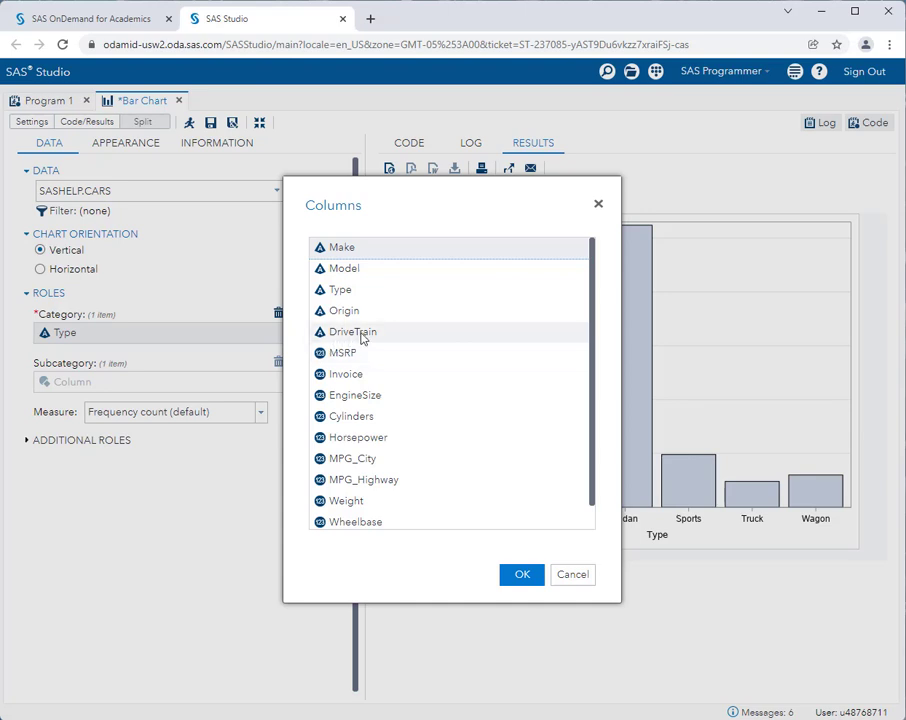
pyautogui.click(362, 338)
pyautogui.click(521, 577)
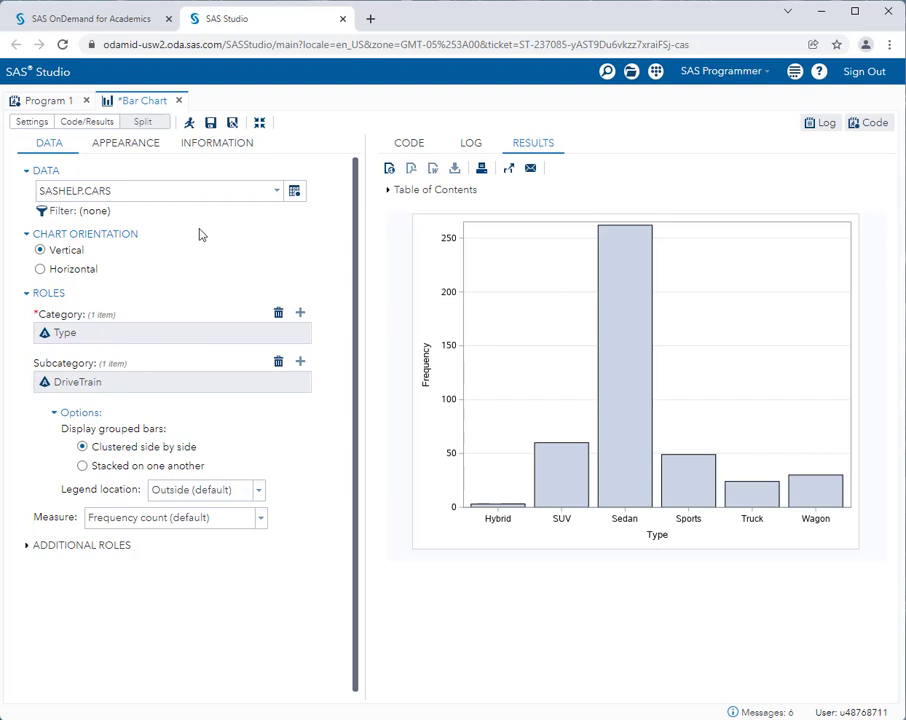
pyautogui.click(189, 122)
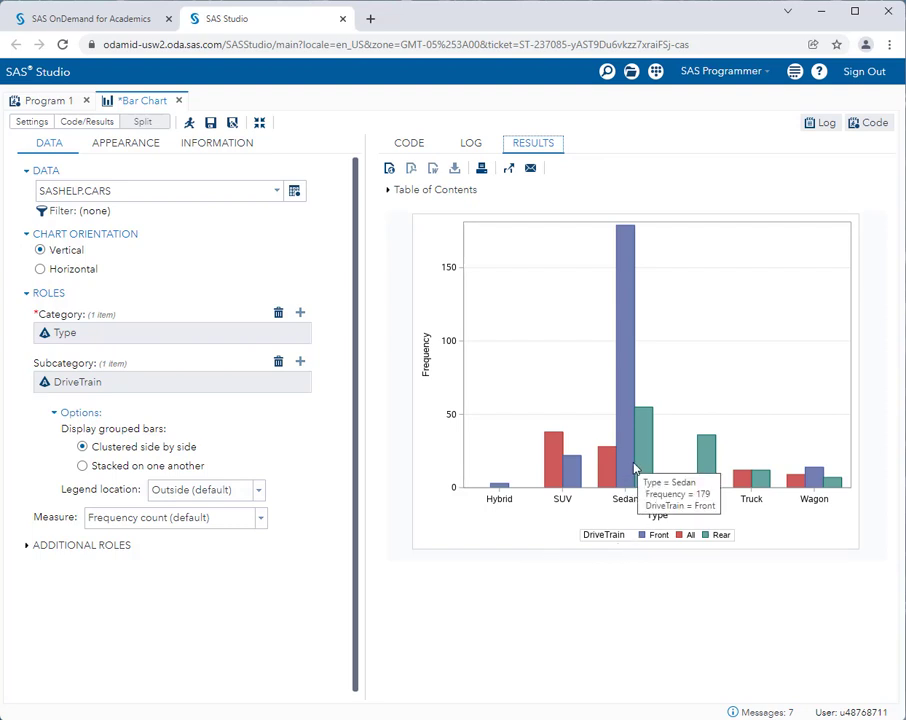
# Examine the clustered Front, All and Rear bars, with Sedan's Front bar near 180
pyautogui.moveTo(646, 469)
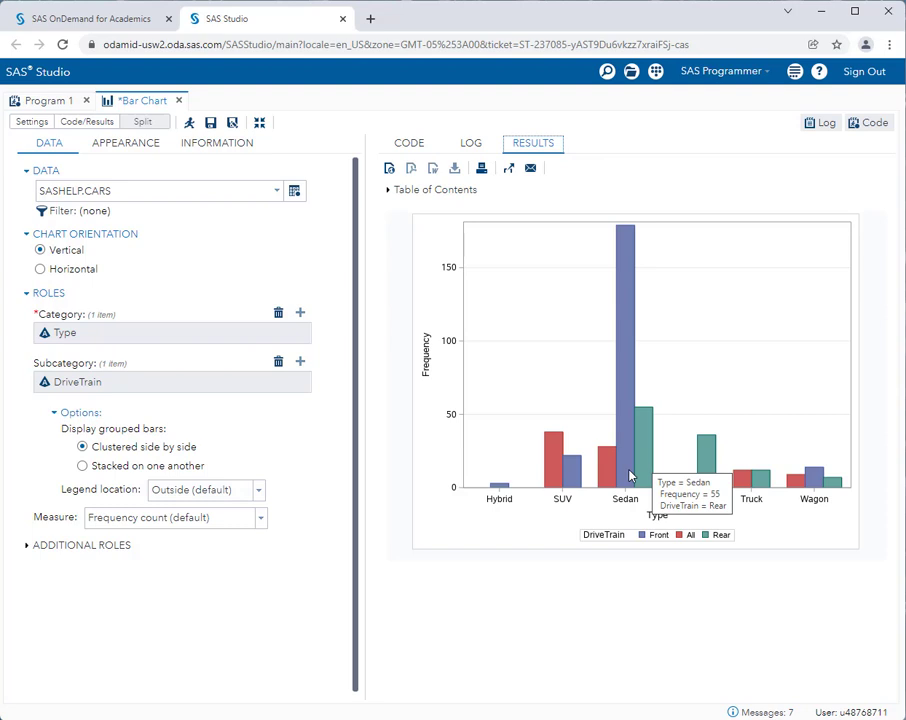
pyautogui.moveTo(603, 488)
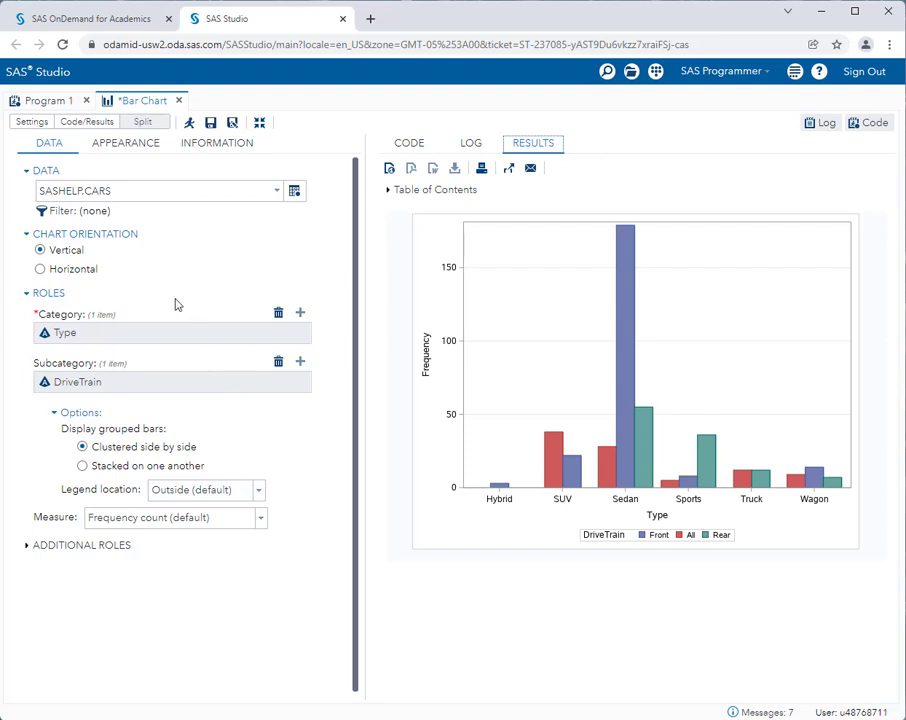
# Open a maximized Histogram task and bring up its Analysis variable column list
pyautogui.click(260, 122)
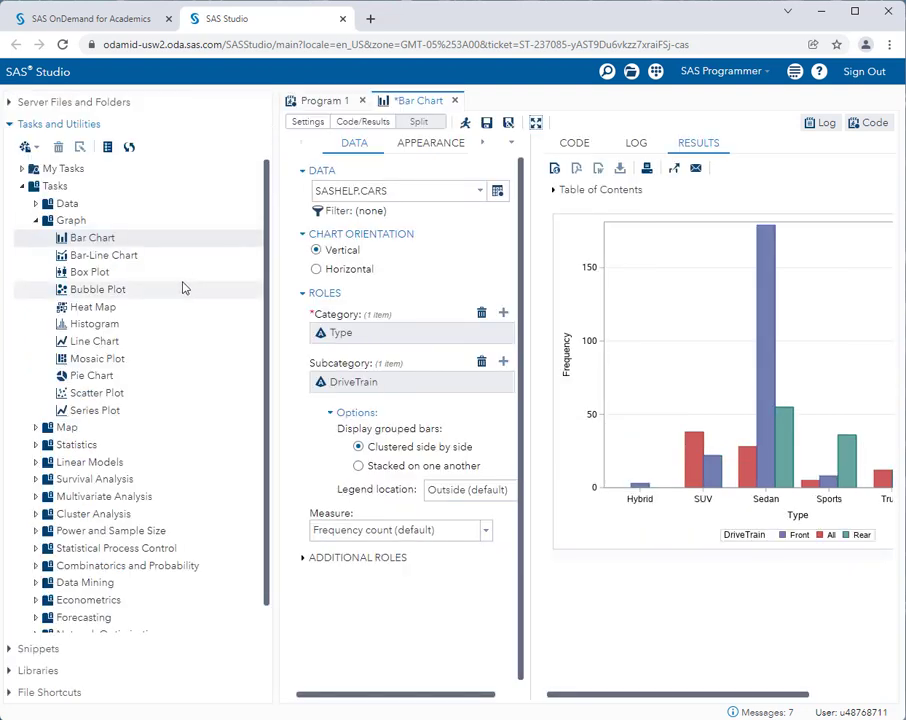
pyautogui.doubleClick(72, 326)
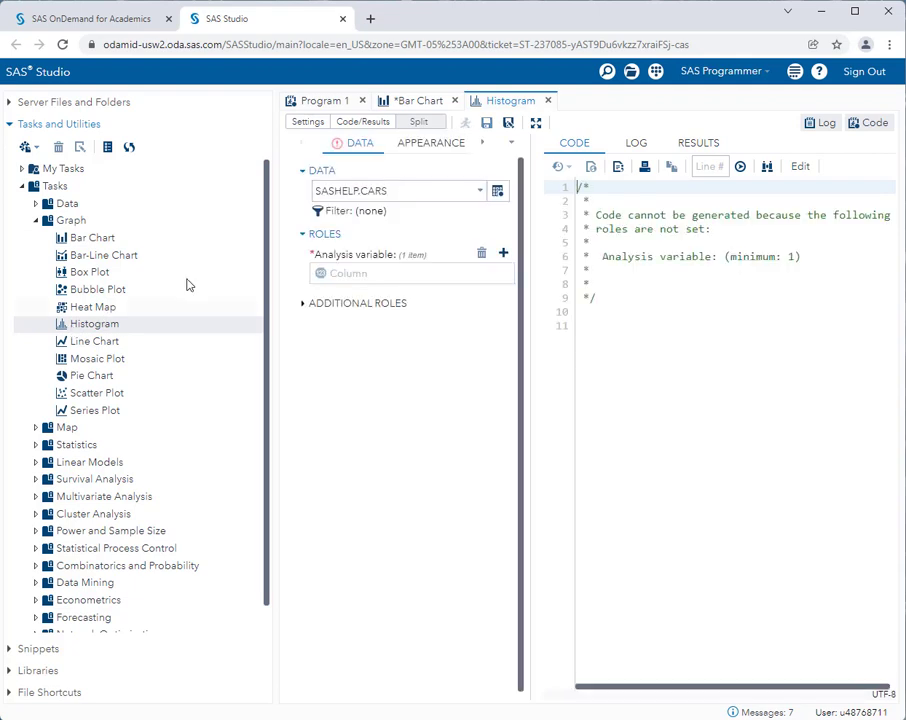
pyautogui.click(535, 122)
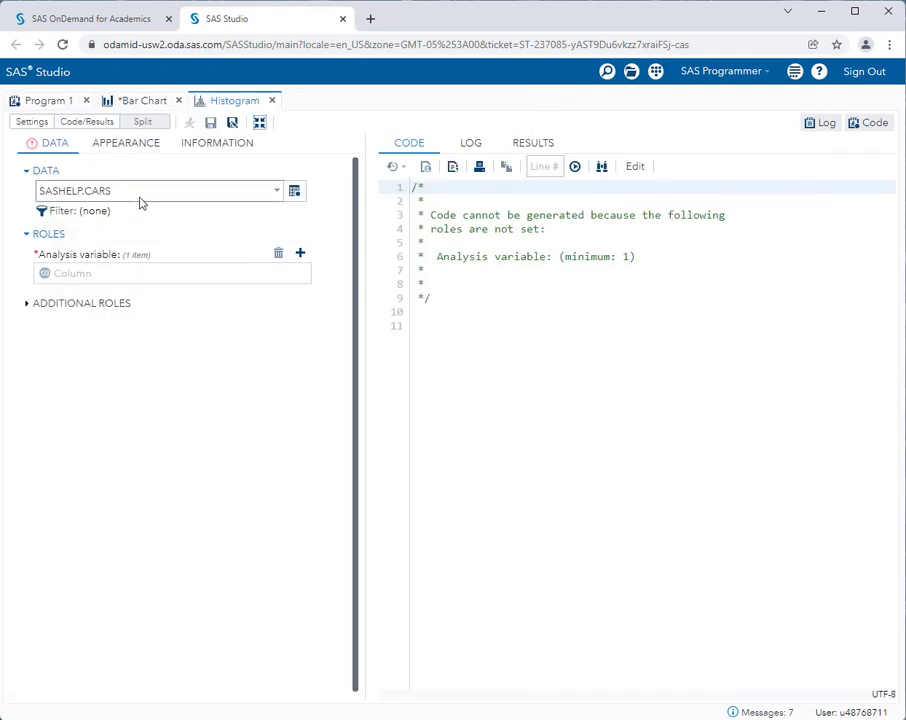
pyautogui.click(300, 256)
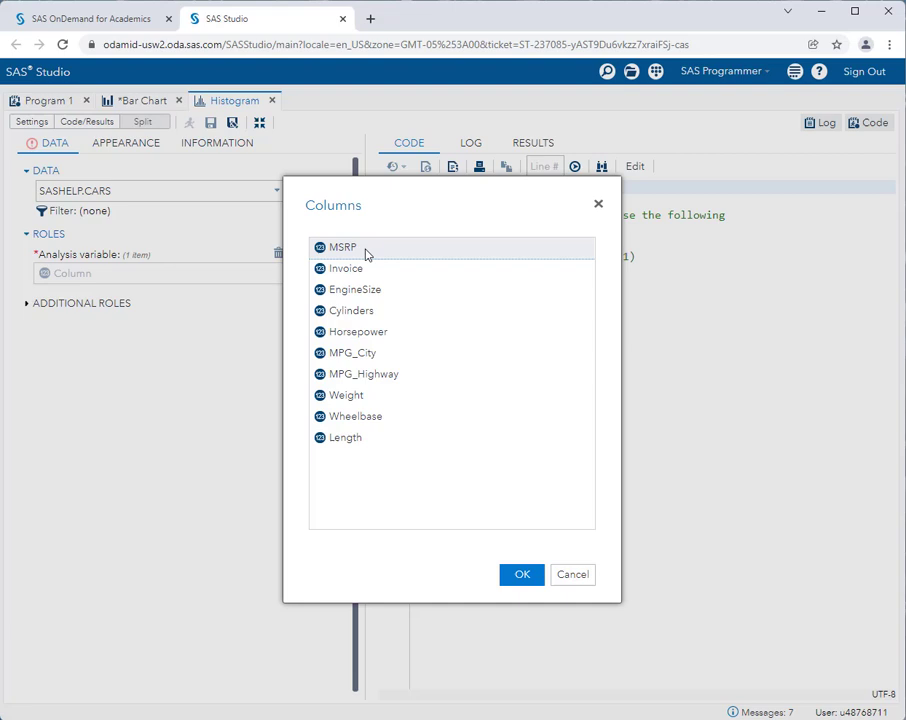
# Set Weight as the analysis variable, keep Percent scale, and expand Additional Roles
pyautogui.click(365, 252)
pyautogui.click(358, 398)
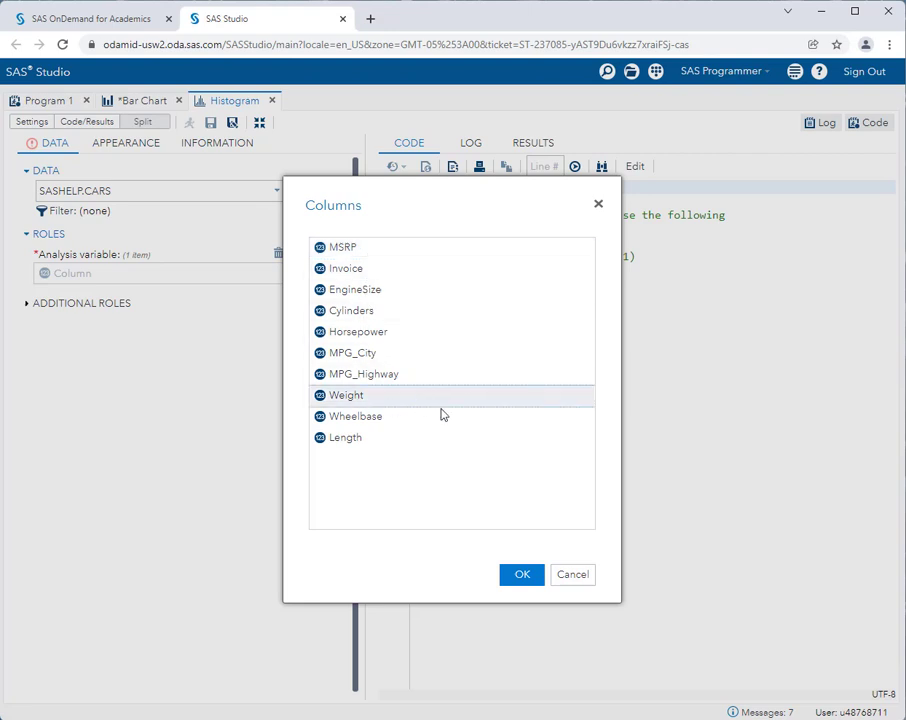
pyautogui.click(520, 576)
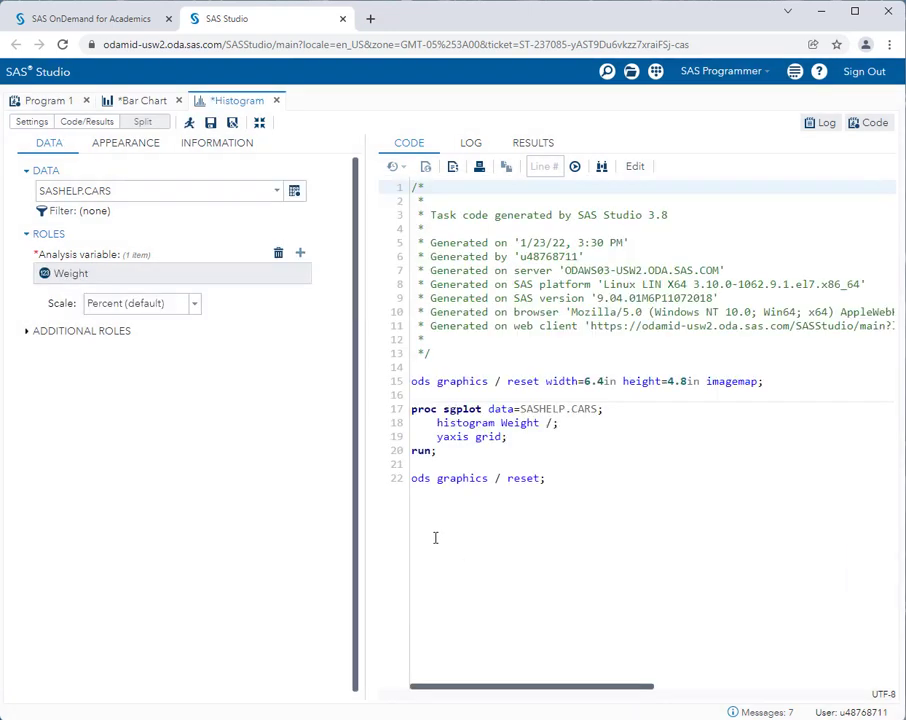
pyautogui.click(186, 306)
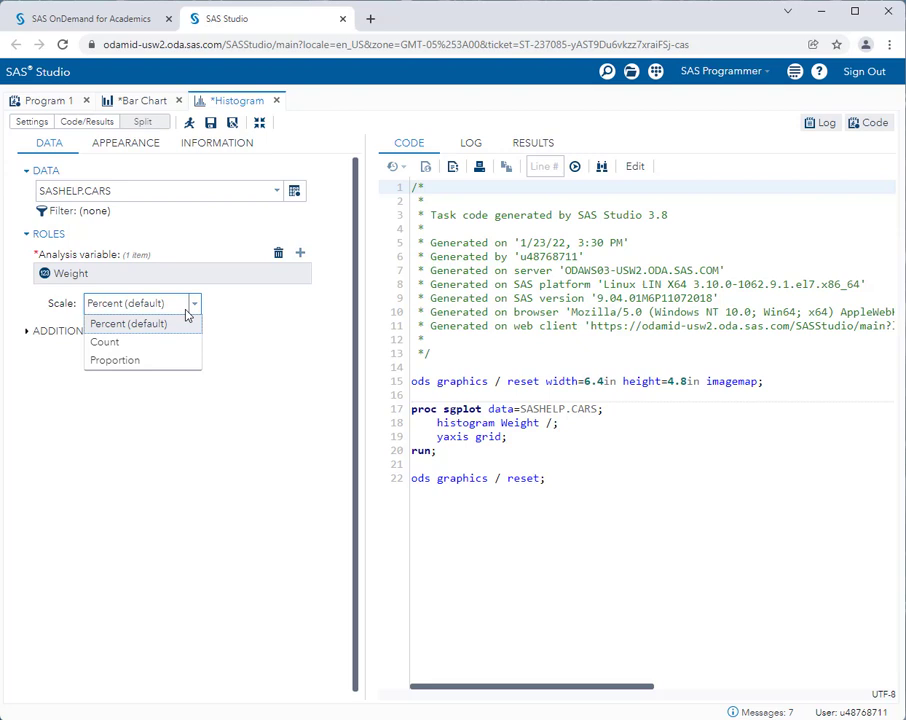
pyautogui.click(250, 315)
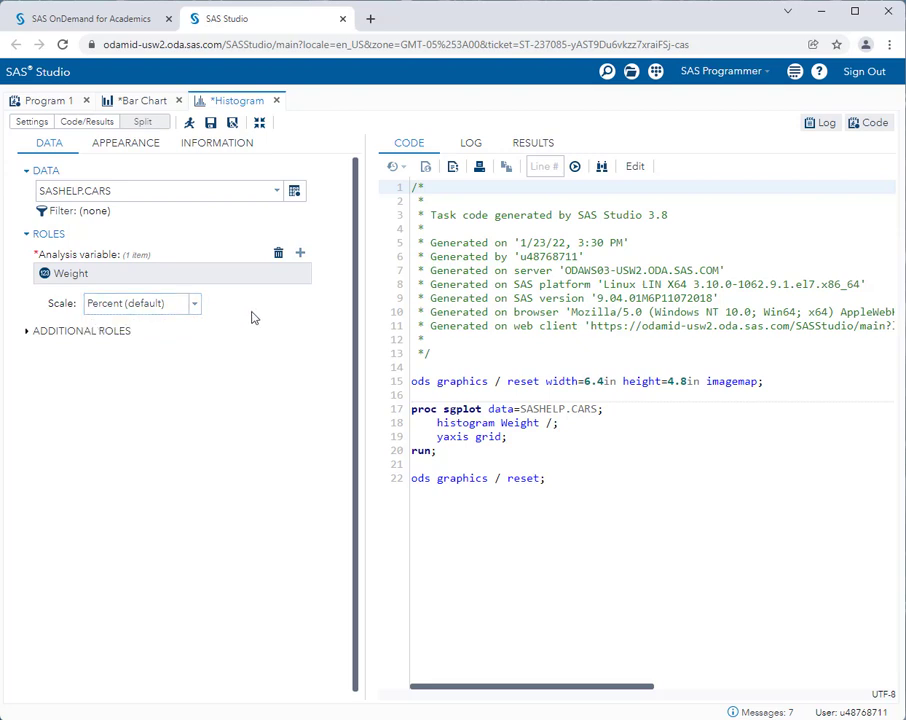
pyautogui.click(39, 336)
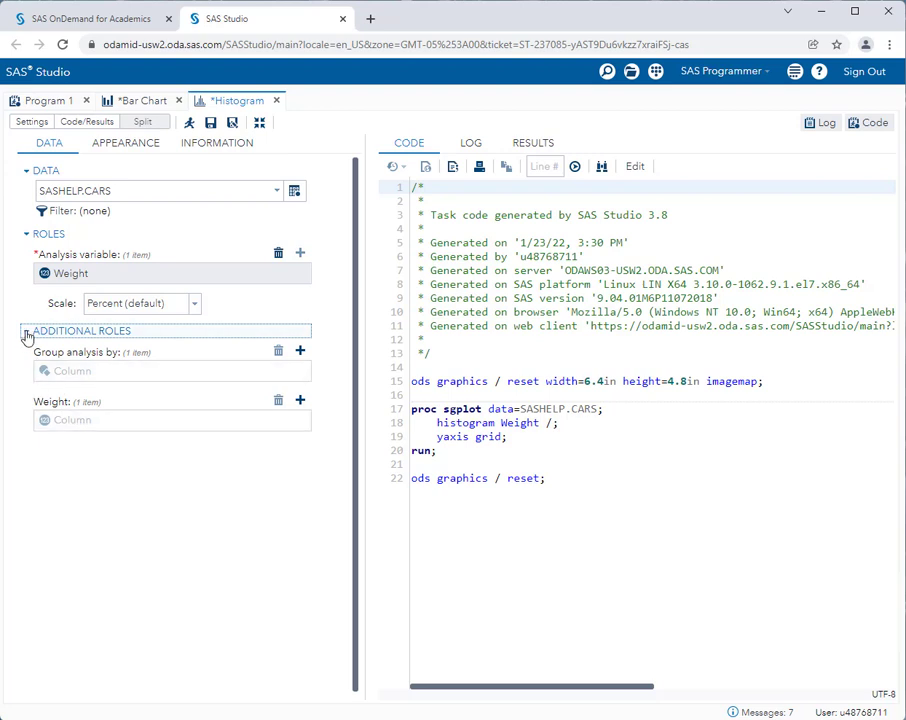
# Collapse Additional Roles and show the histogram's Appearance settings
pyautogui.click(27, 337)
pyautogui.click(129, 149)
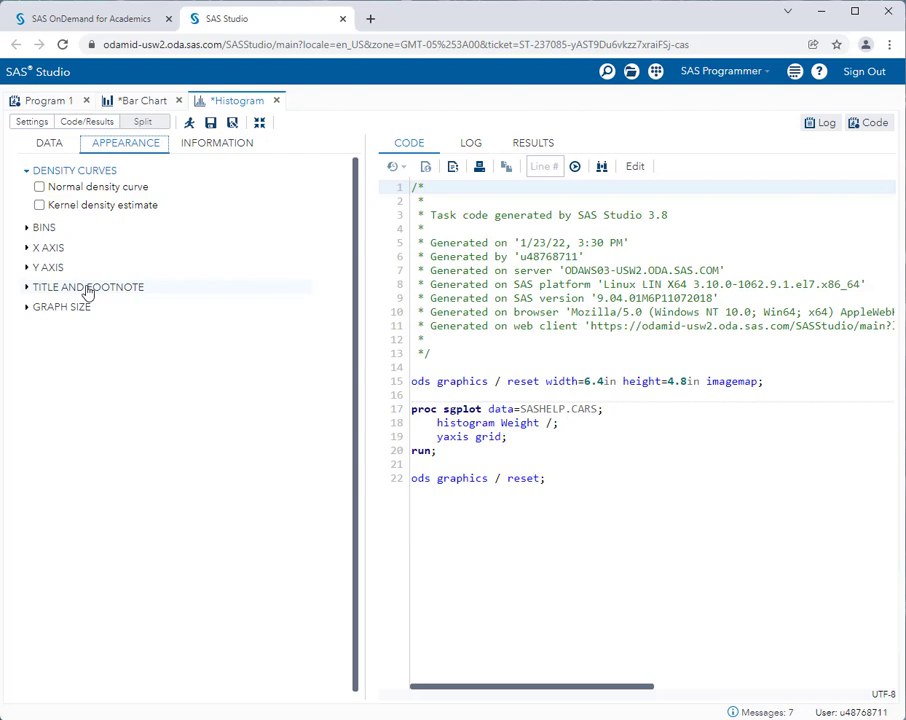
# Title the histogram 'Weights of Cars' and run the task
pyautogui.click(27, 289)
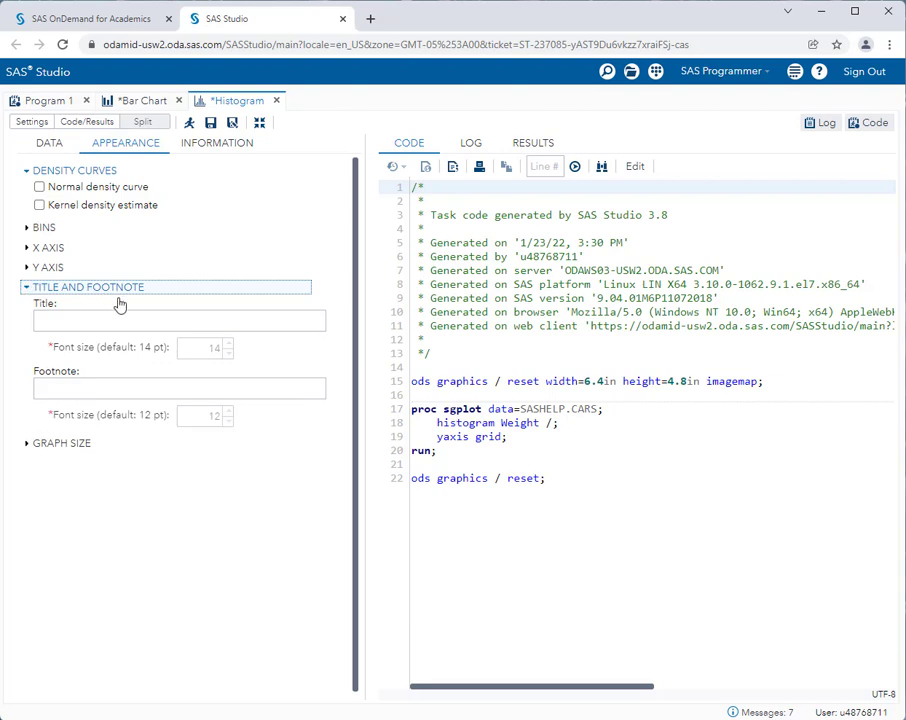
pyautogui.click(109, 320)
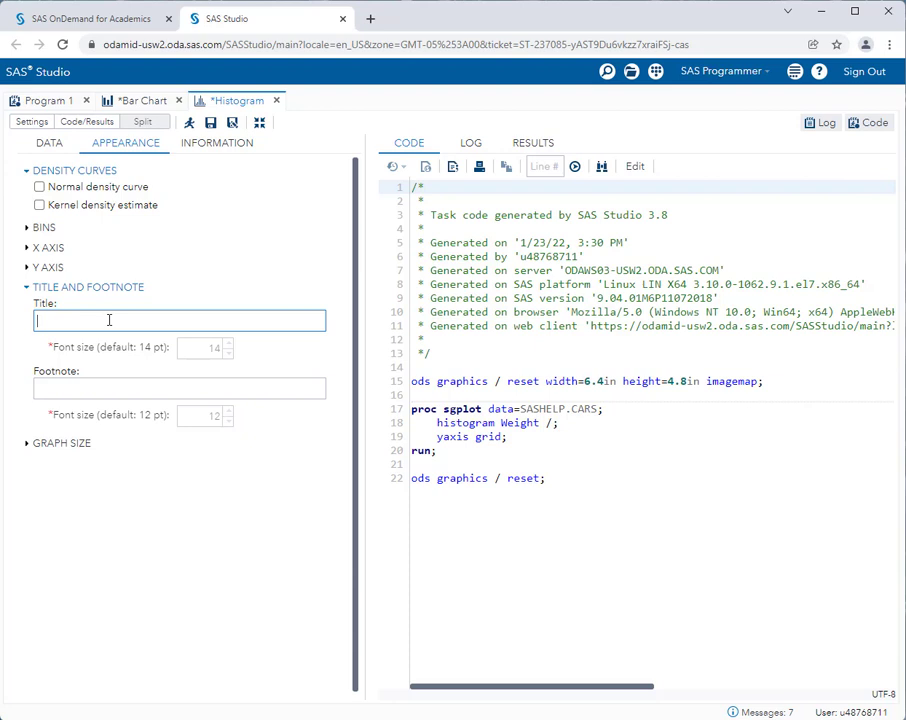
pyautogui.write('Weights of Car')
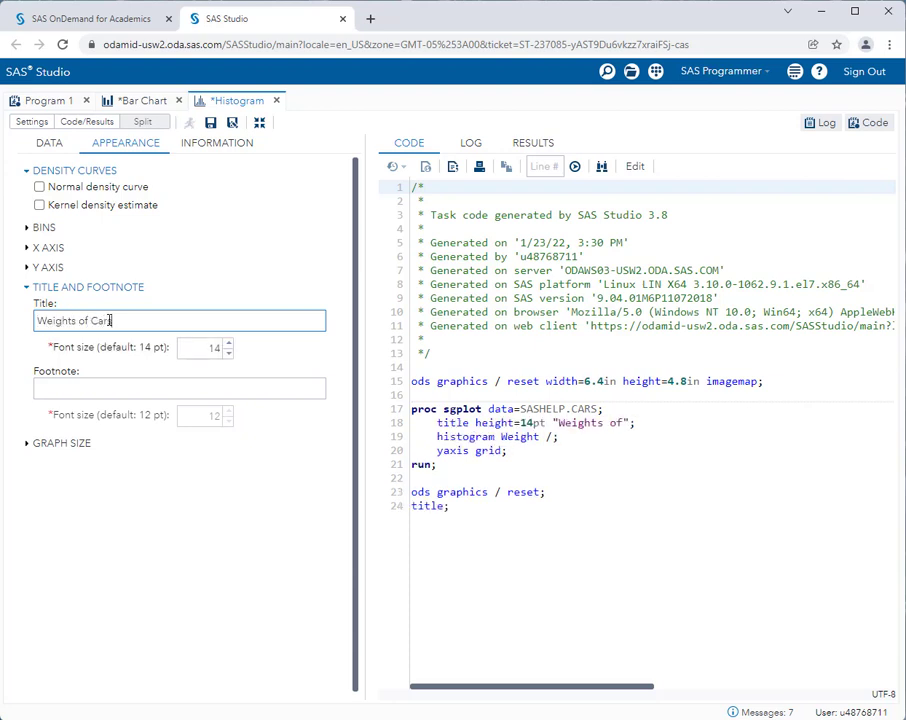
pyautogui.write('s')
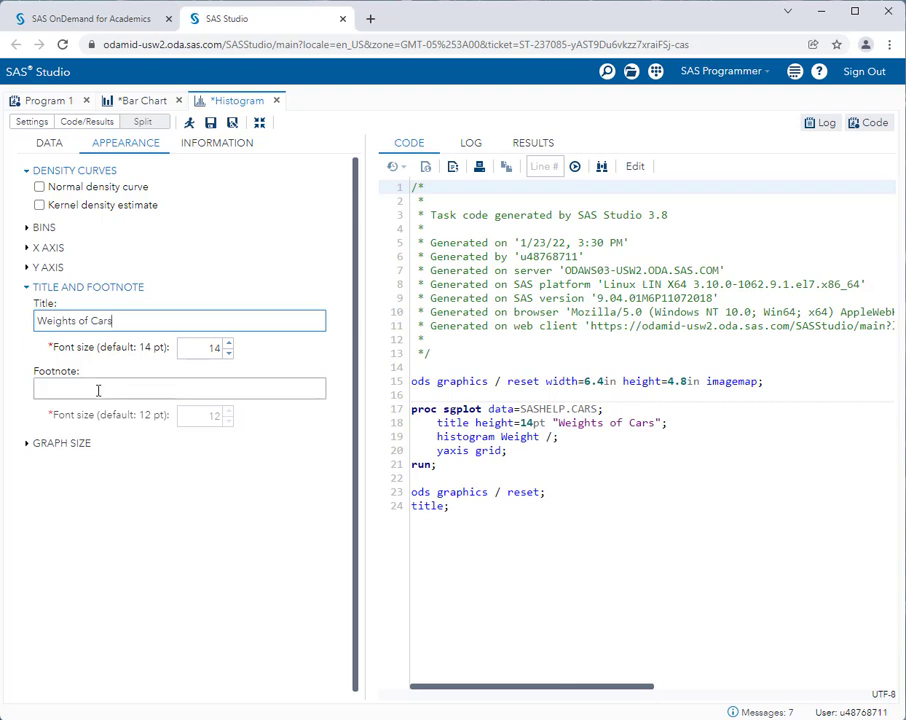
pyautogui.click(97, 389)
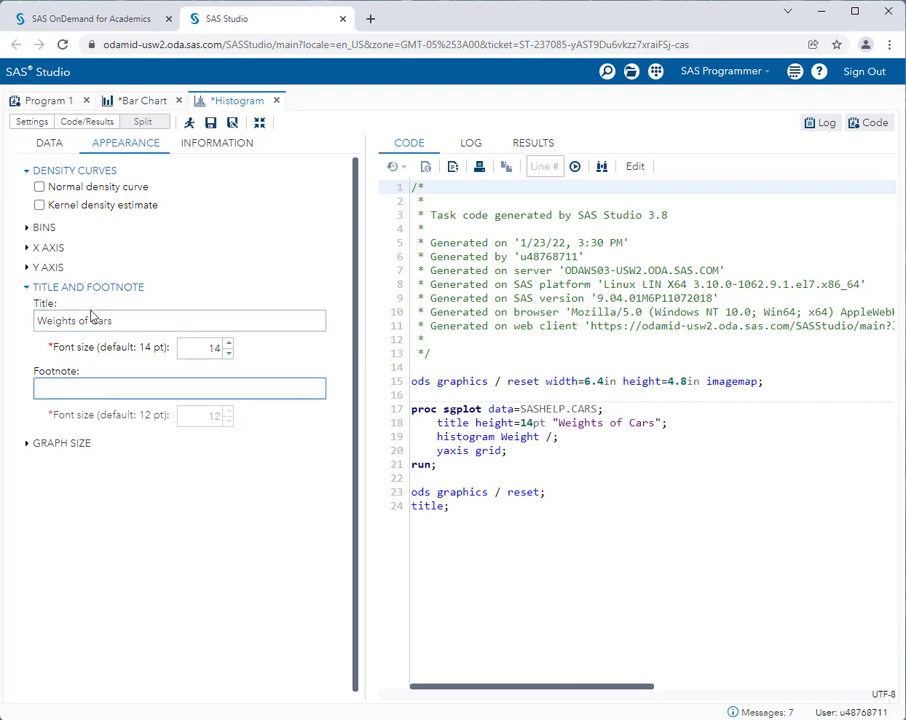
pyautogui.click(189, 122)
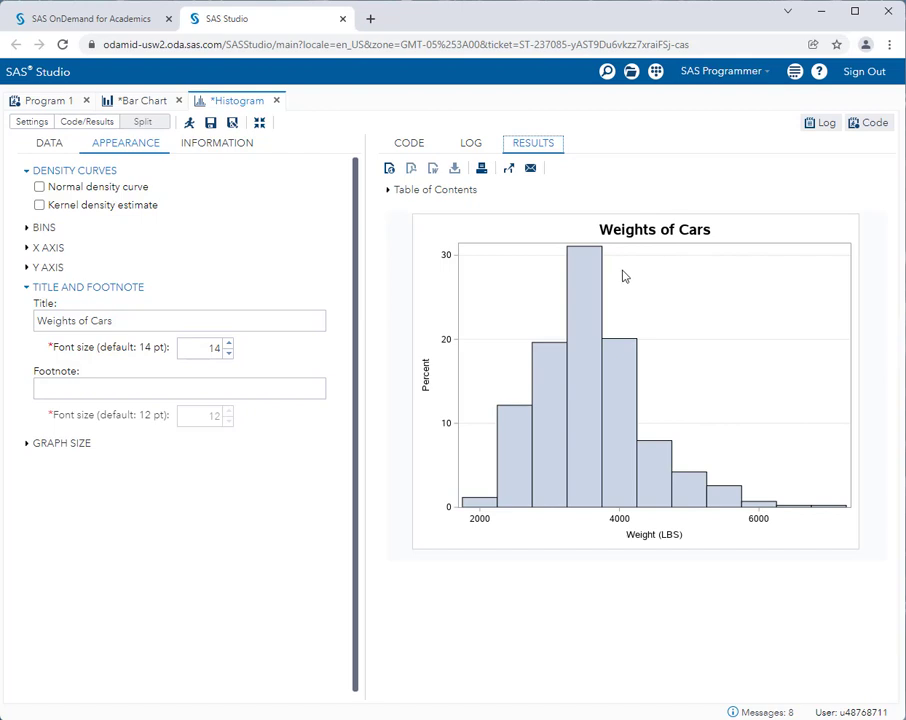
# Delete the 'Weights of Cars' title and rerun the Weight histogram without a title
pyautogui.moveTo(586, 277)
pyautogui.click(47, 146)
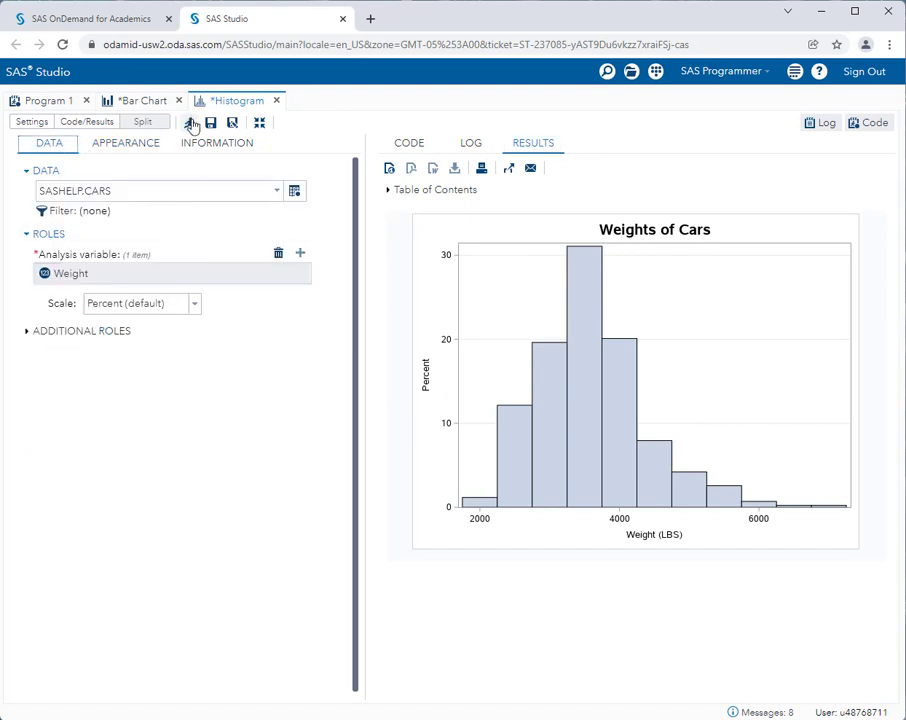
pyautogui.click(138, 150)
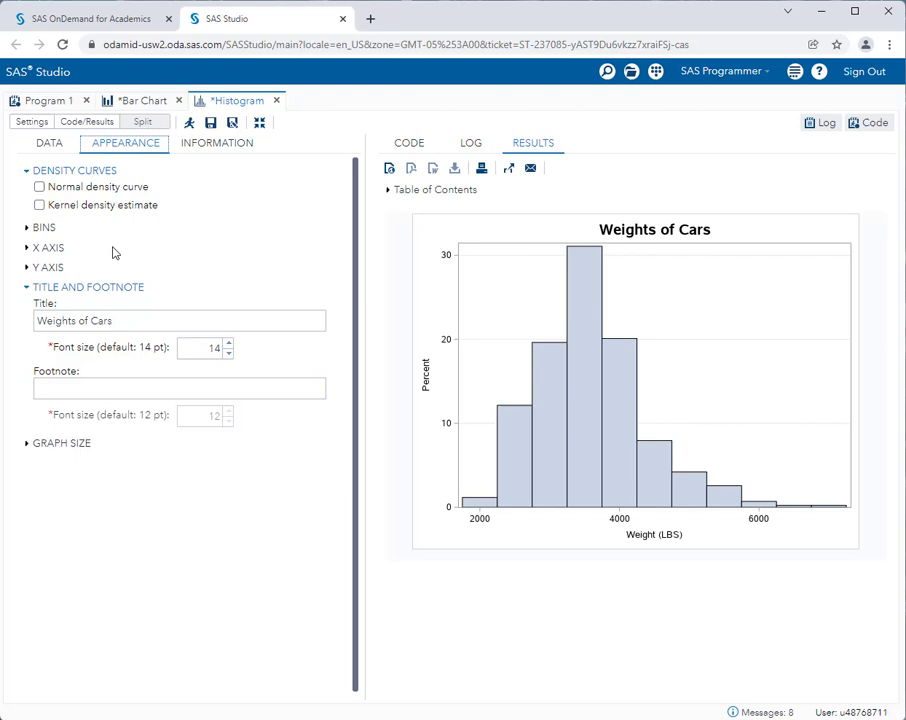
pyautogui.moveTo(150, 320); pyautogui.dragTo(16, 321)
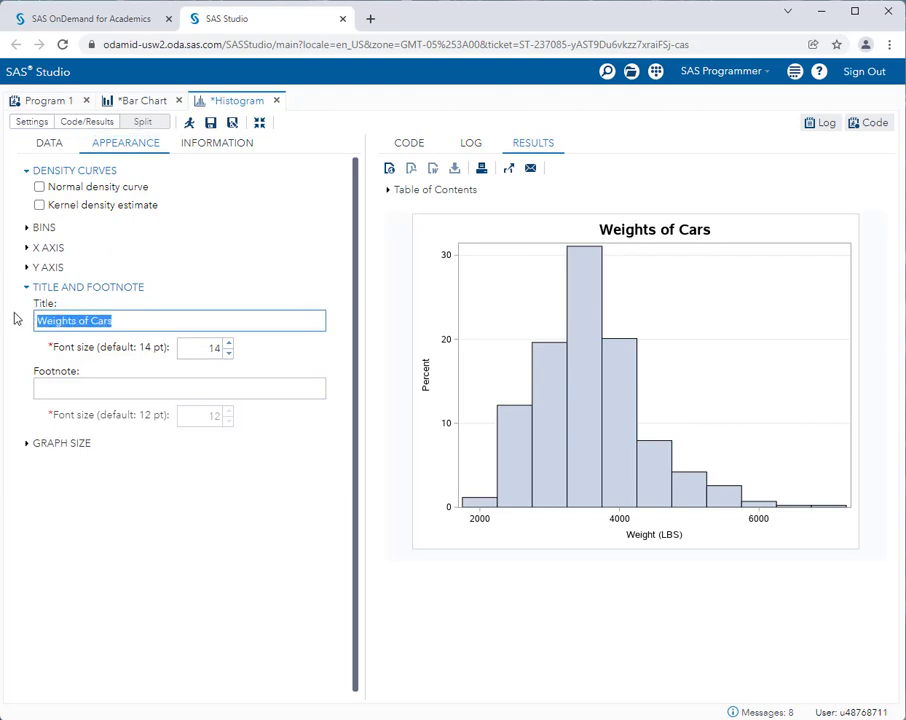
pyautogui.press('Delete')
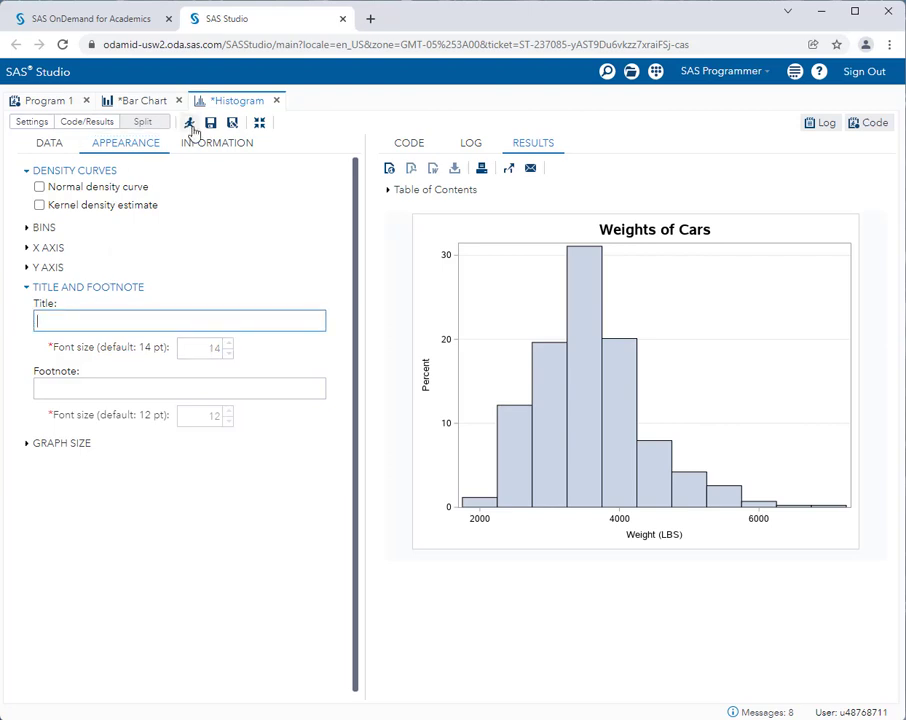
pyautogui.click(189, 124)
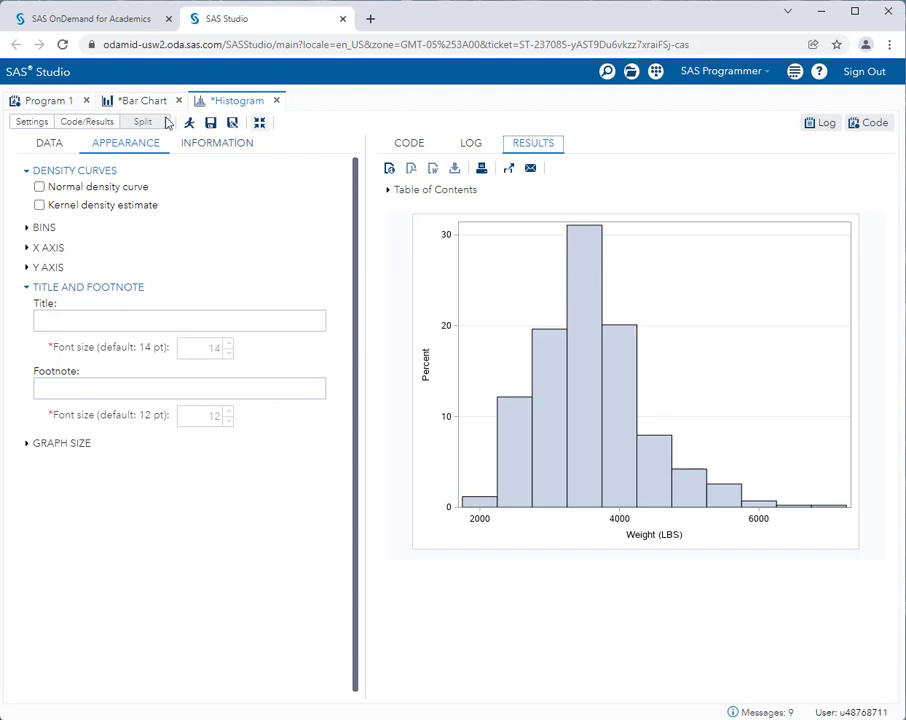
# Open a new Scatter Plot task from Tasks > Graph and maximize the task area
pyautogui.click(260, 122)
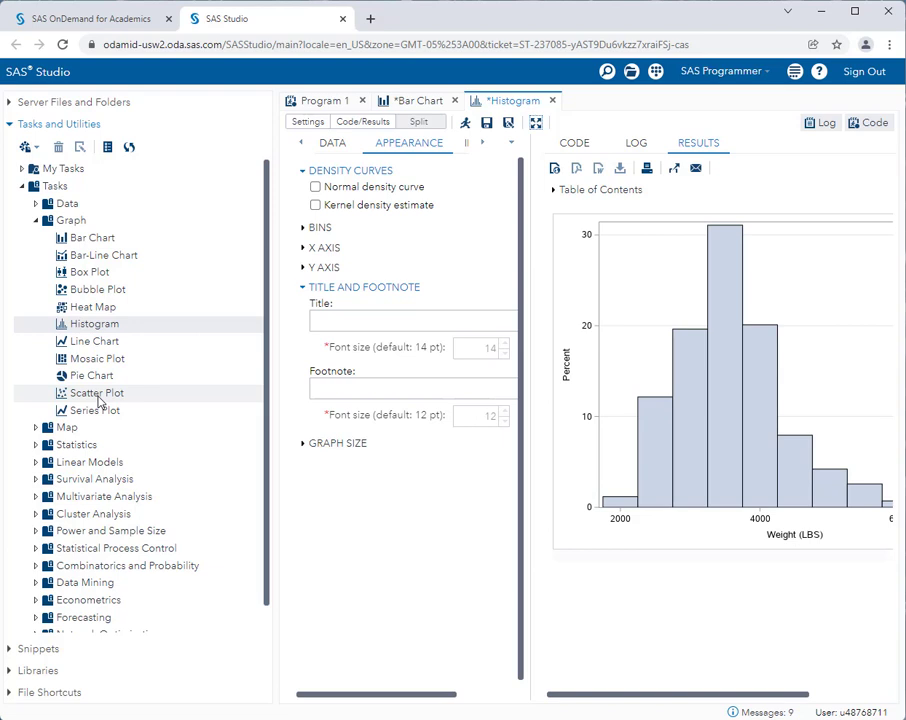
pyautogui.doubleClick(97, 395)
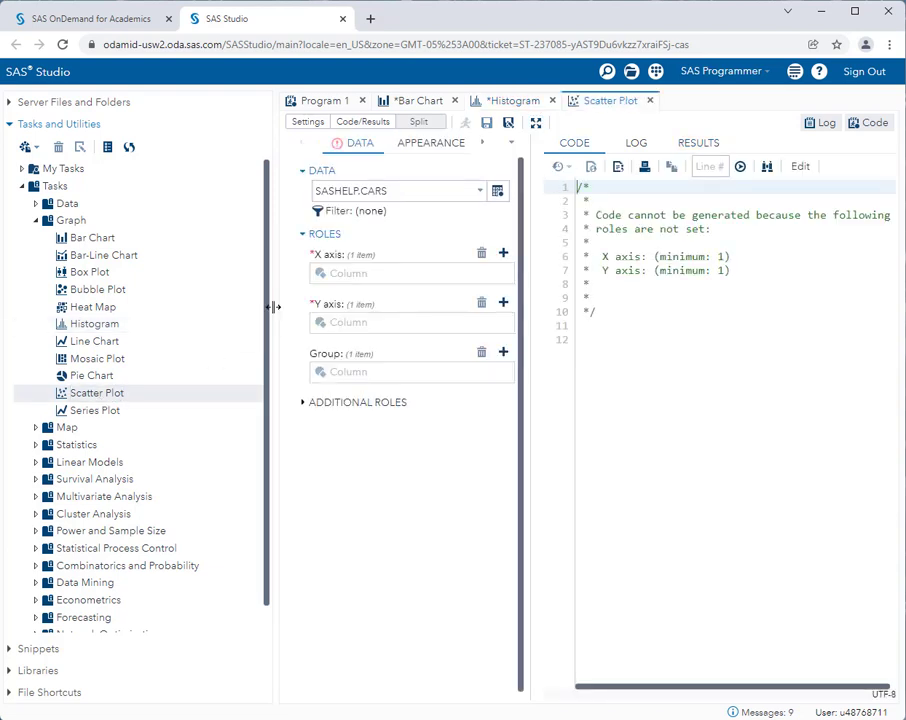
pyautogui.click(537, 124)
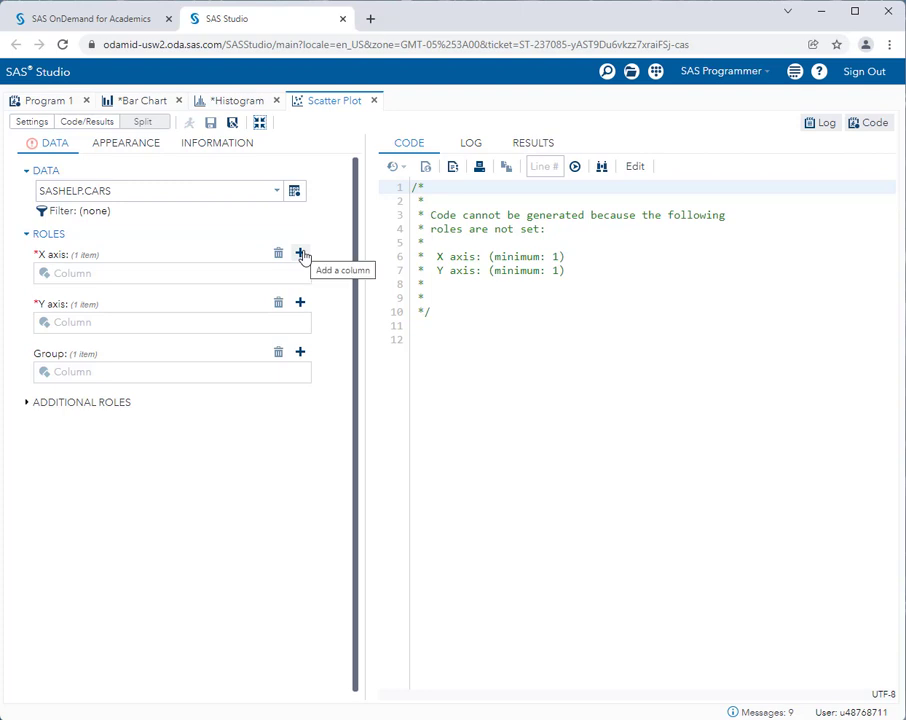
# Assign Horsepower to the X axis role and MSRP to the Y axis role
pyautogui.click(301, 254)
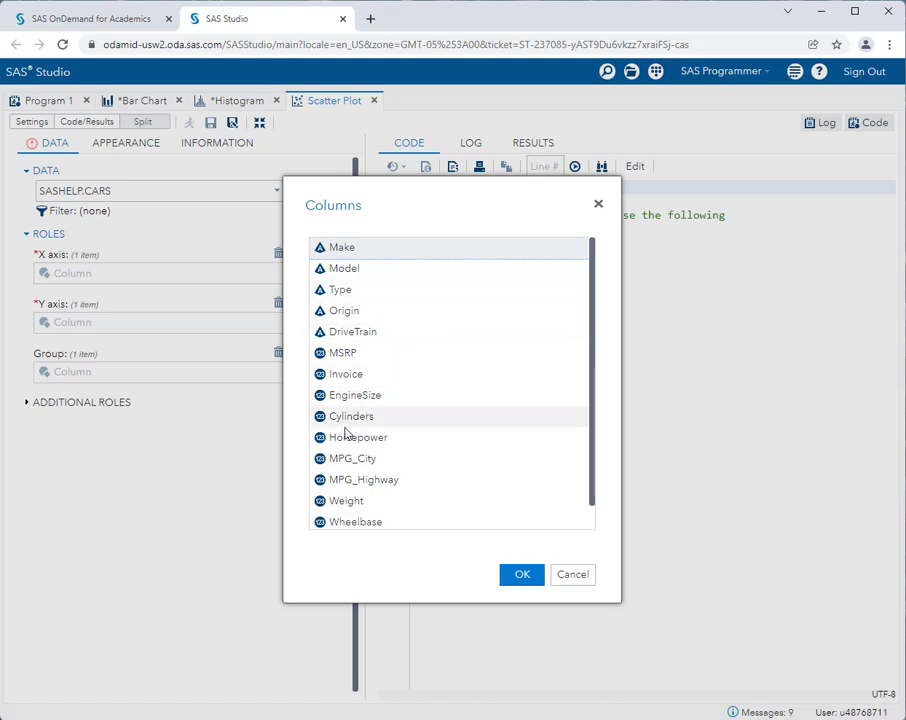
pyautogui.click(395, 440)
pyautogui.click(525, 574)
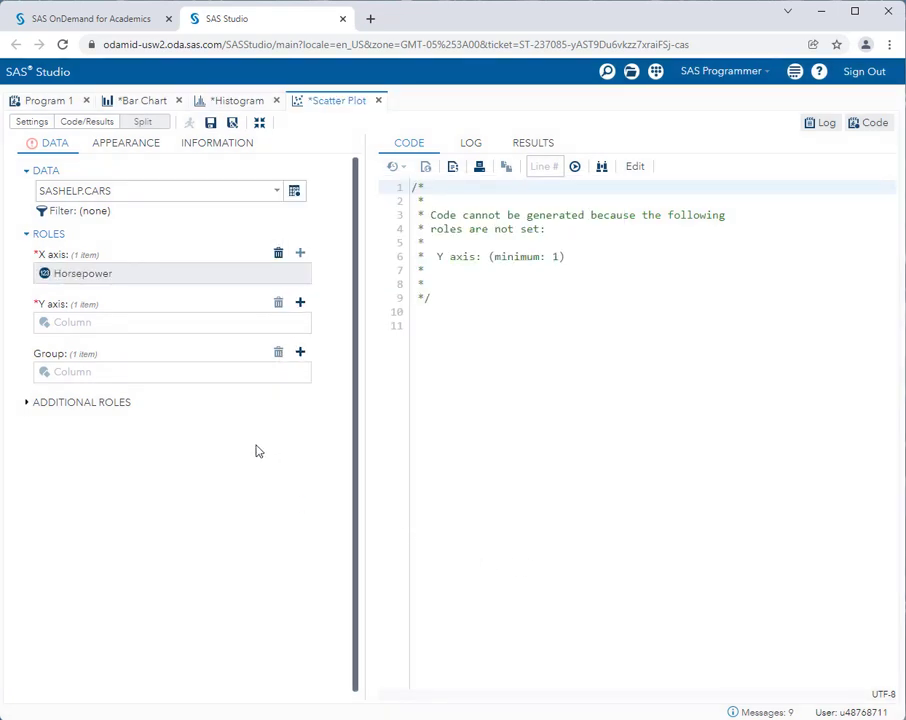
pyautogui.click(300, 303)
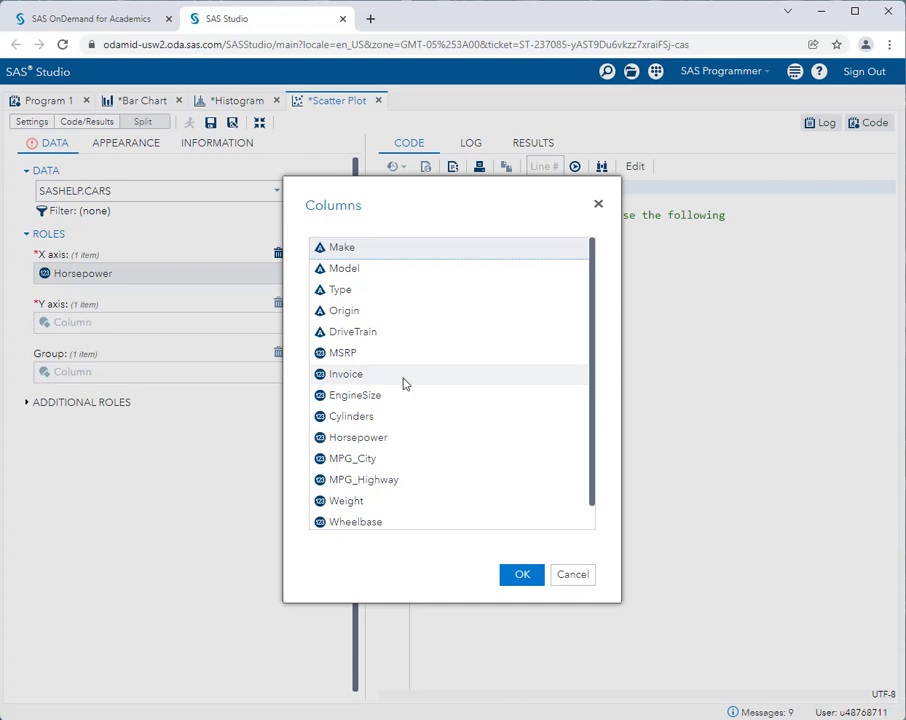
pyautogui.click(352, 353)
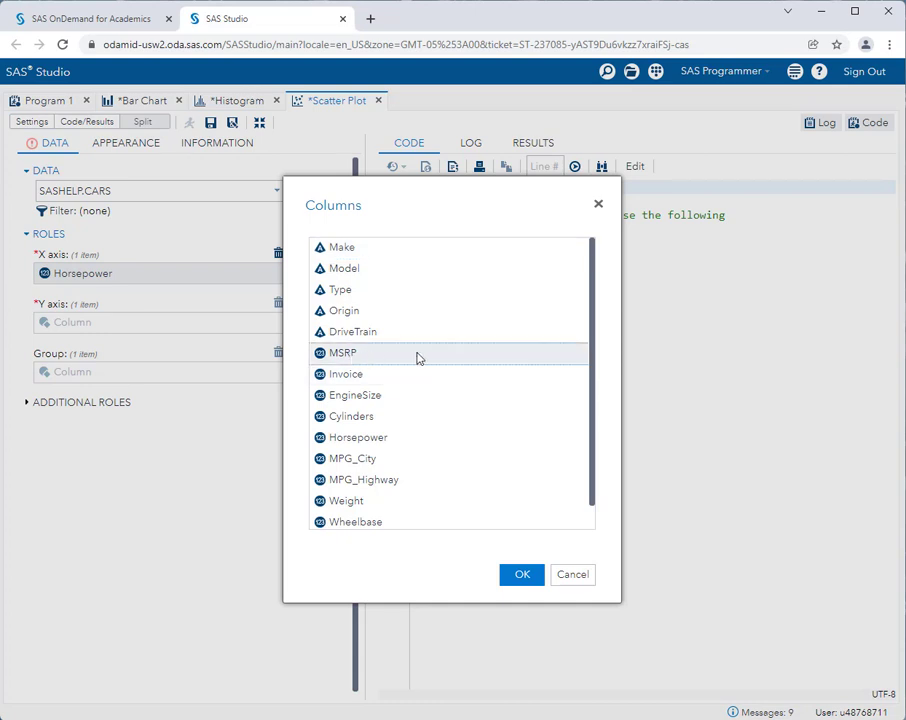
pyautogui.click(512, 576)
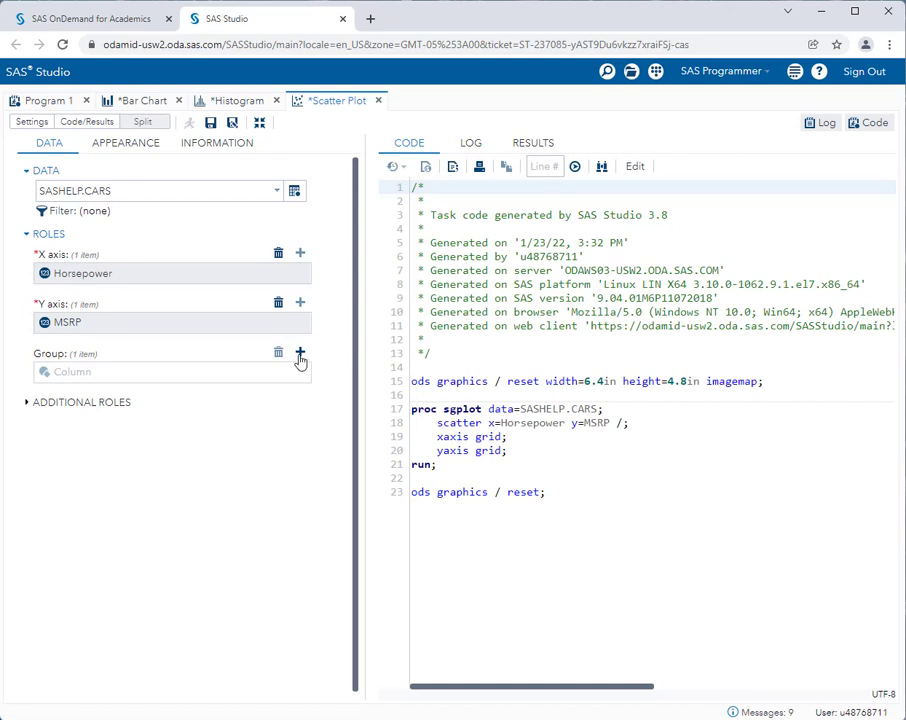
# Check the Appearance and Data options, then run the Horsepower vs MSRP scatter plot
pyautogui.click(134, 150)
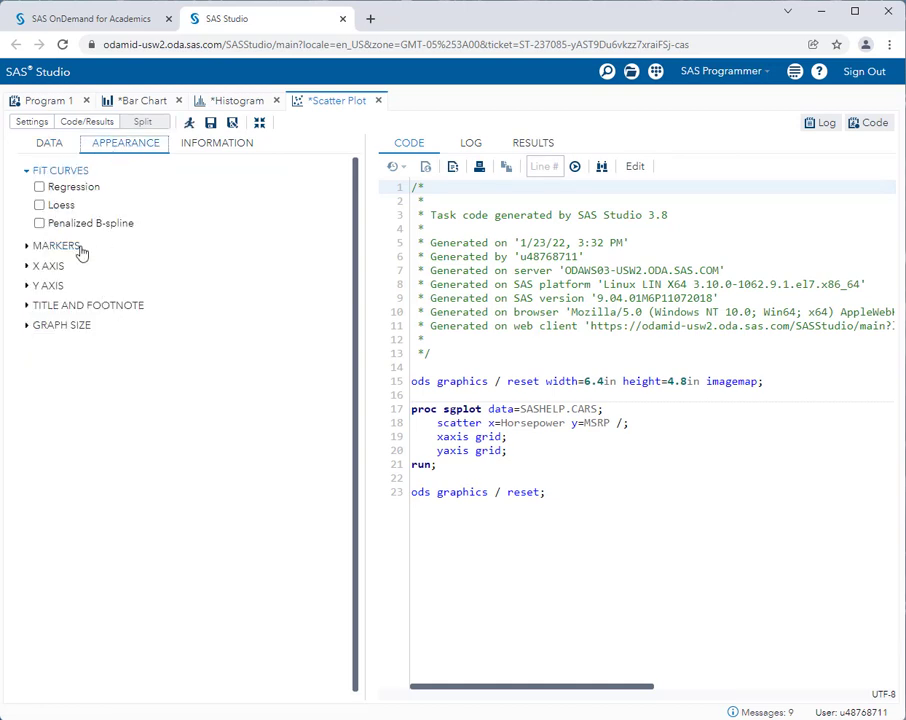
pyautogui.click(40, 148)
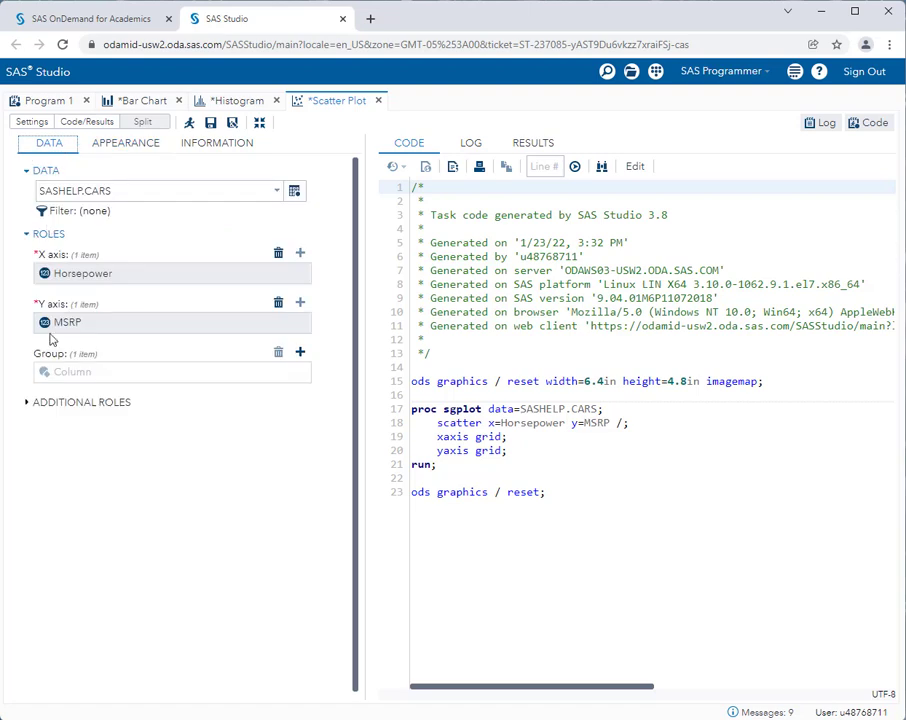
pyautogui.click(24, 402)
pyautogui.click(25, 401)
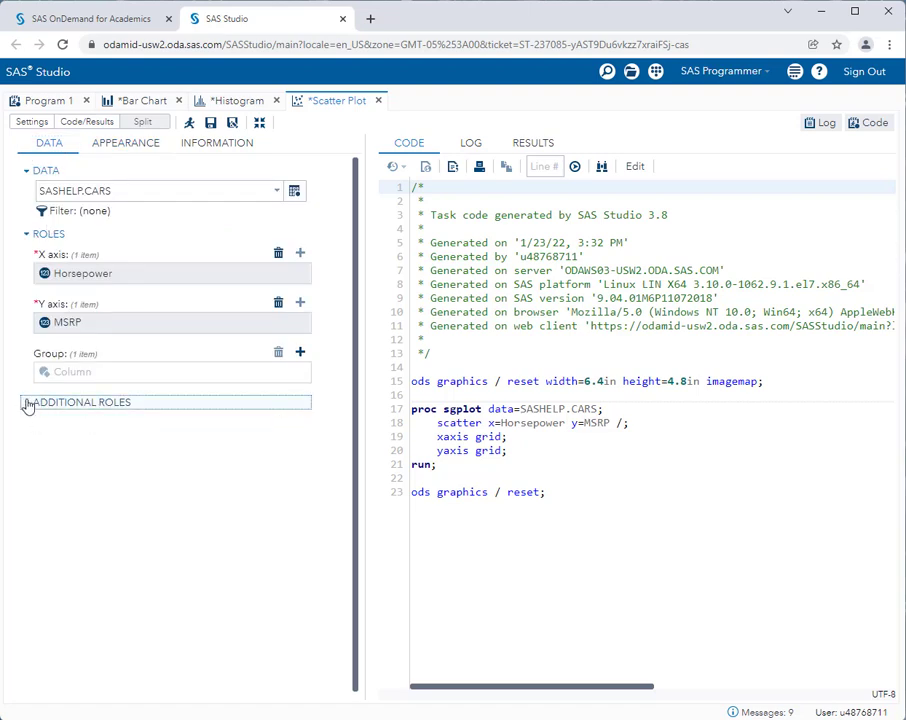
pyautogui.click(188, 123)
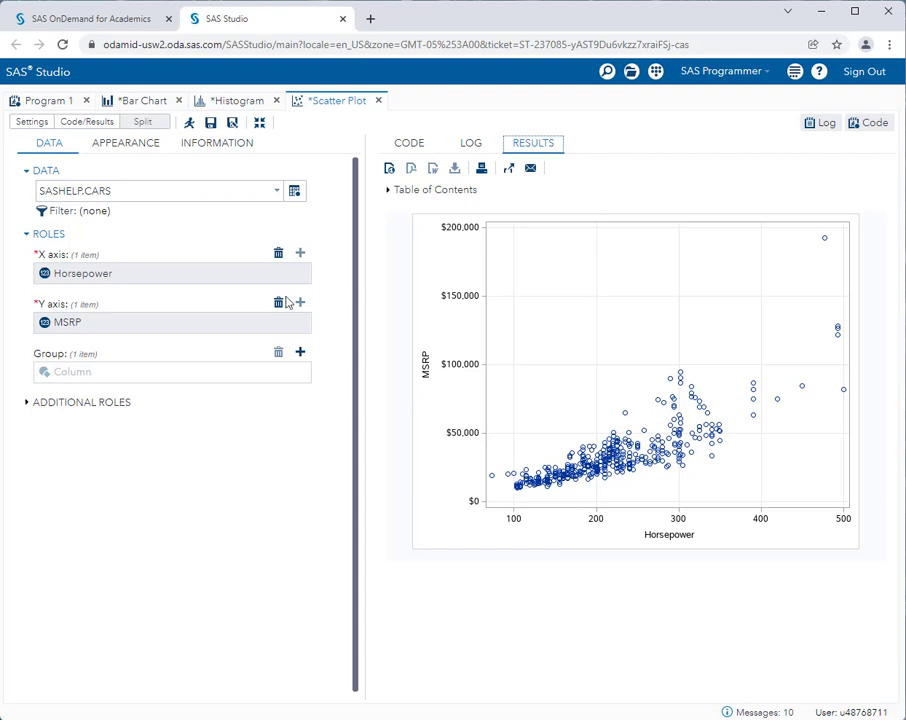
# Show the Tasks and Utilities pane beside the scatter plot results again
pyautogui.click(260, 123)
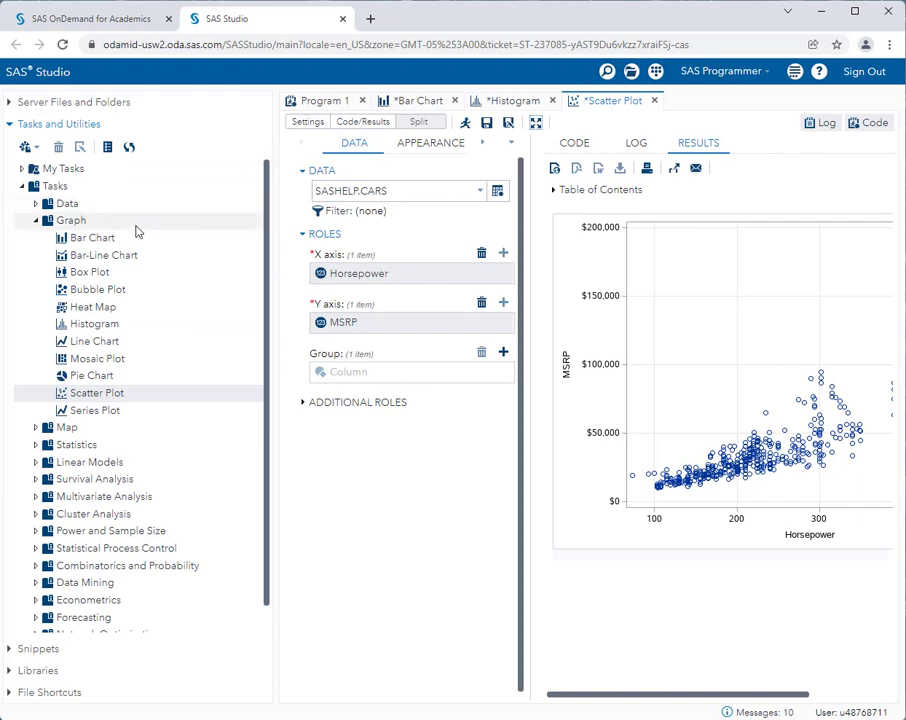